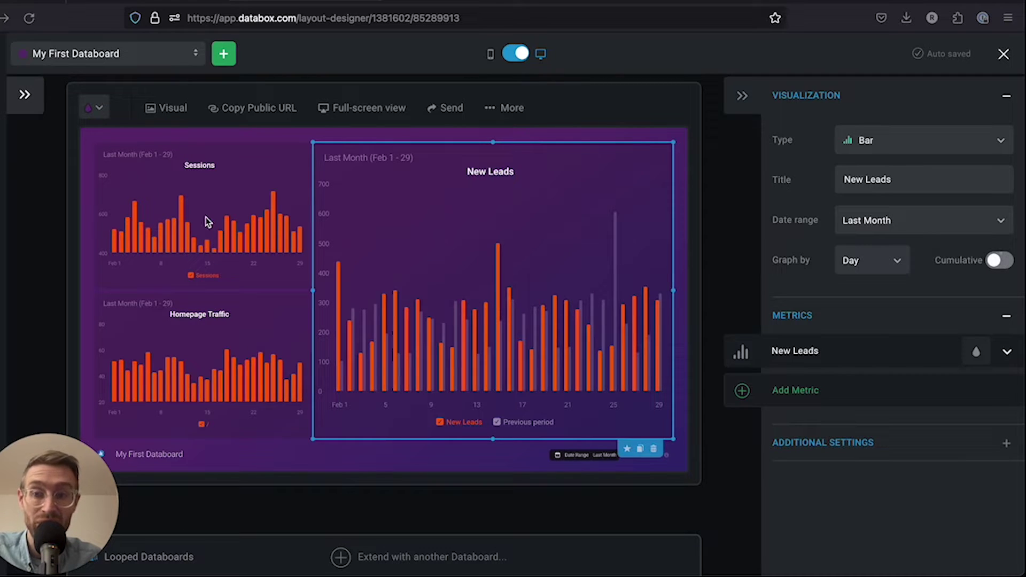
Dismiss the advanced visual settings, then switch New Leads to a line chart and back to bar
{"action": "left_click", "coordinate": [177, 113]}
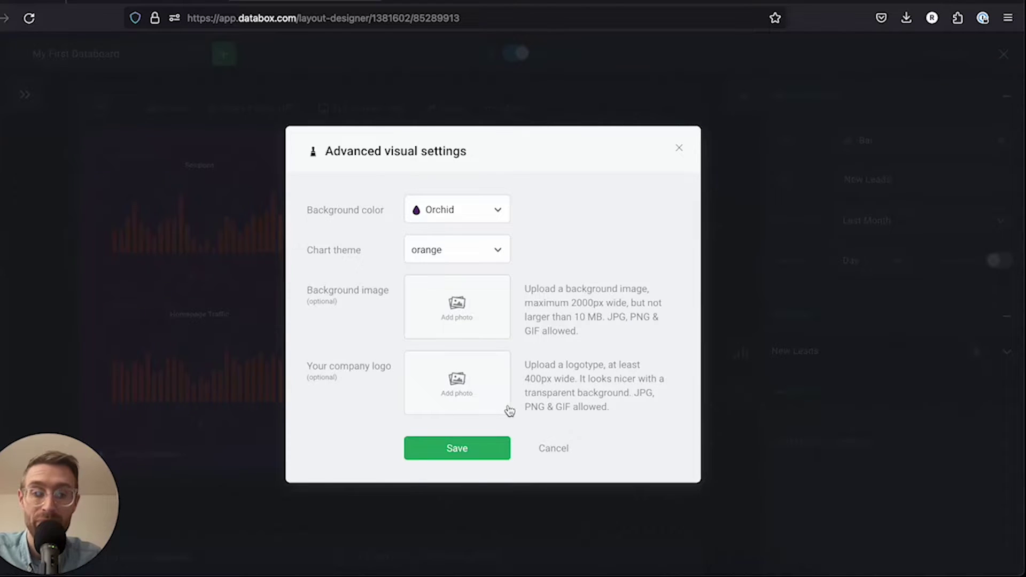
{"action": "left_click", "coordinate": [553, 447]}
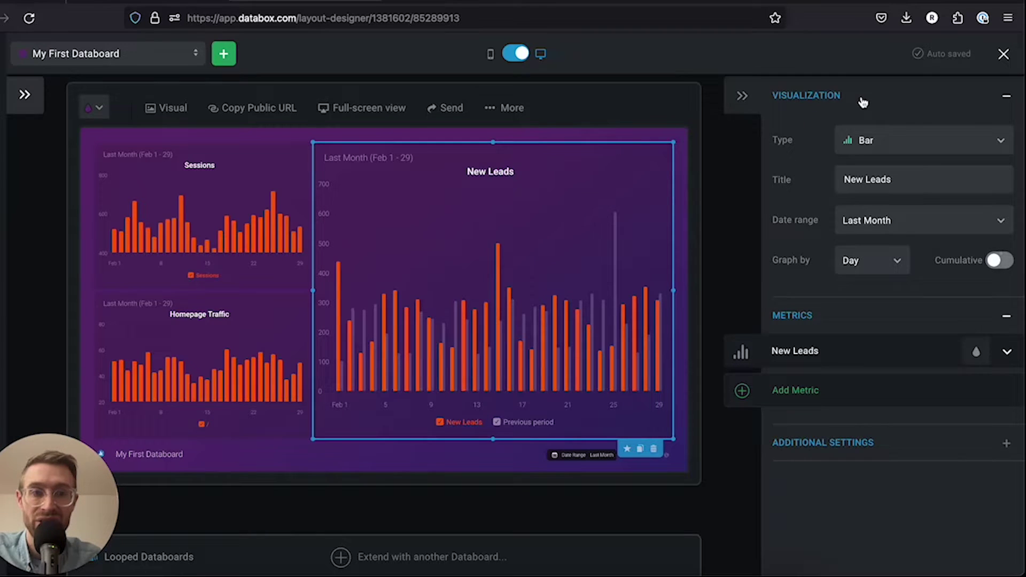
{"action": "left_click", "coordinate": [894, 140]}
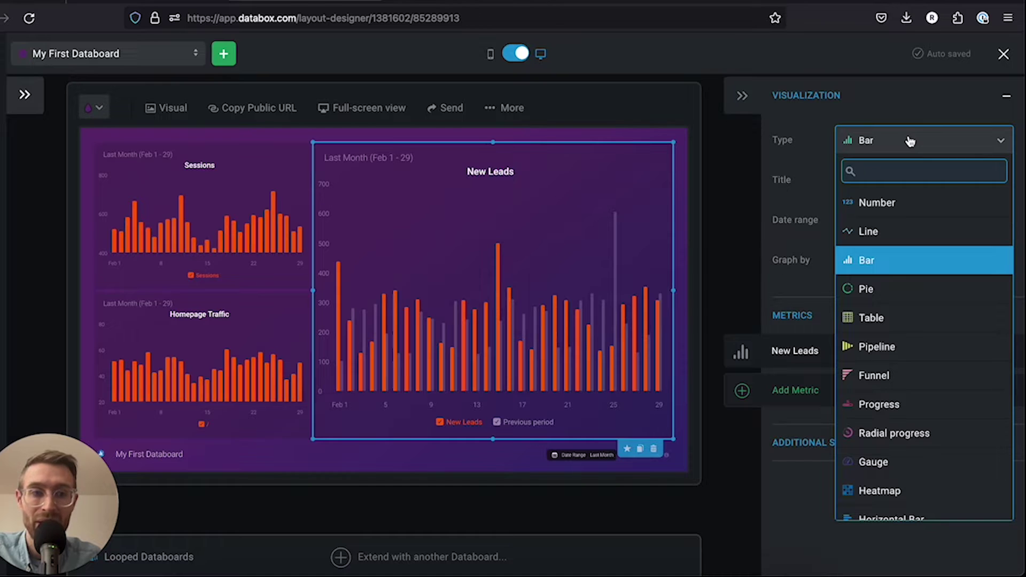
{"action": "left_click", "coordinate": [902, 234]}
{"action": "mouse_move", "coordinate": [558, 293]}
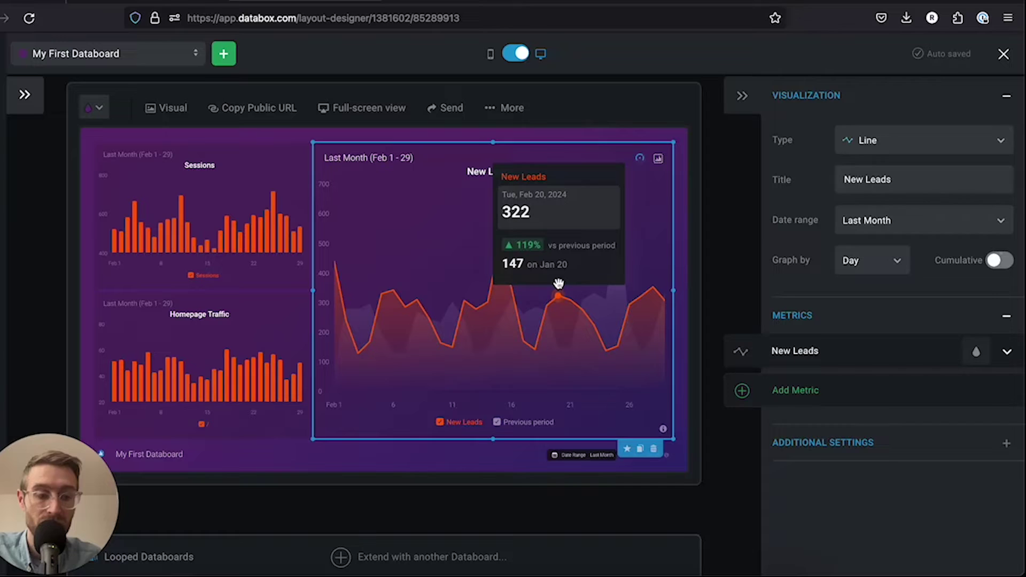
{"action": "left_click", "coordinate": [881, 140]}
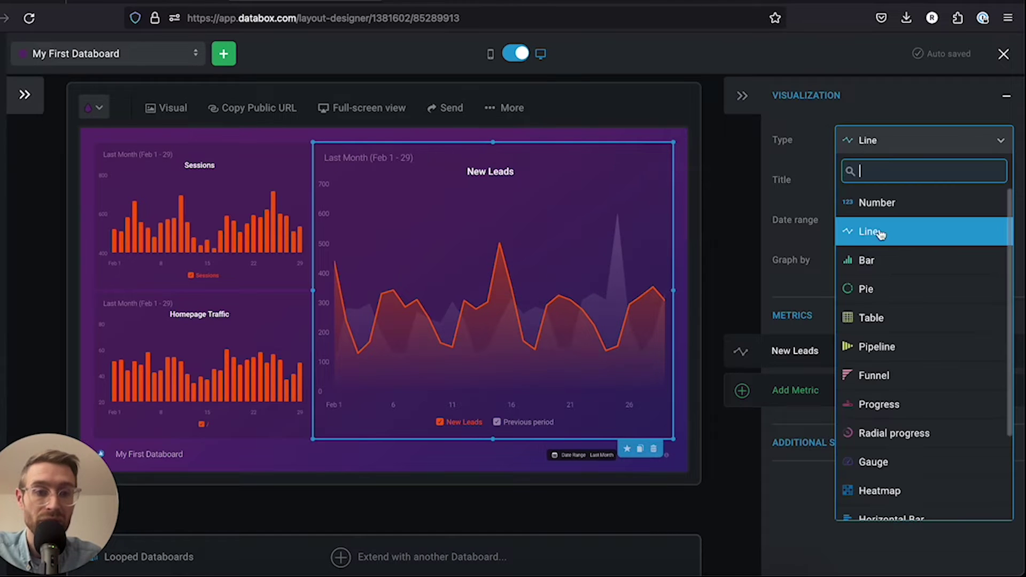
{"action": "left_click", "coordinate": [897, 265]}
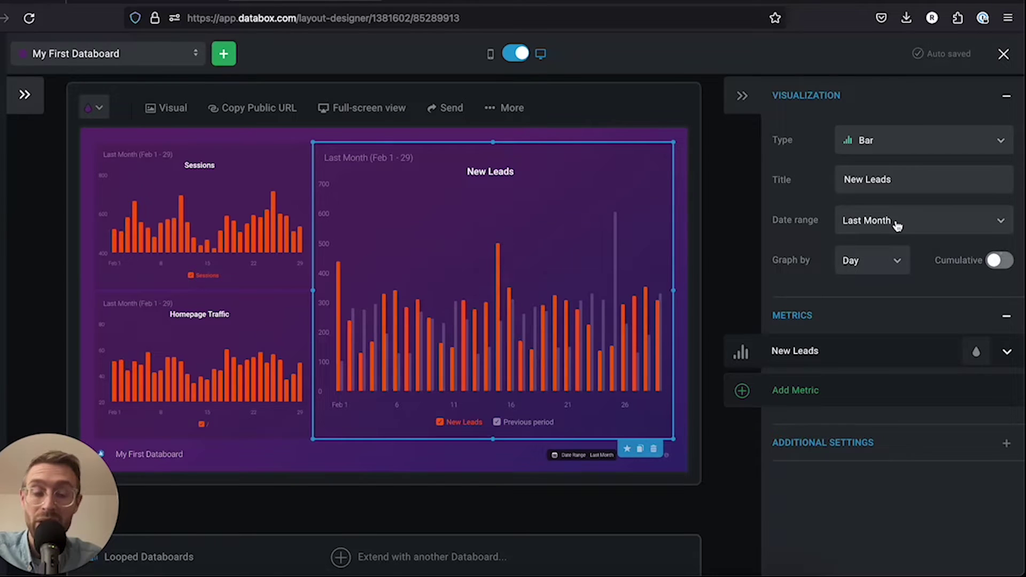
Look over New Leads' date range choices and additional chart settings without changing them
{"action": "left_click", "coordinate": [603, 455]}
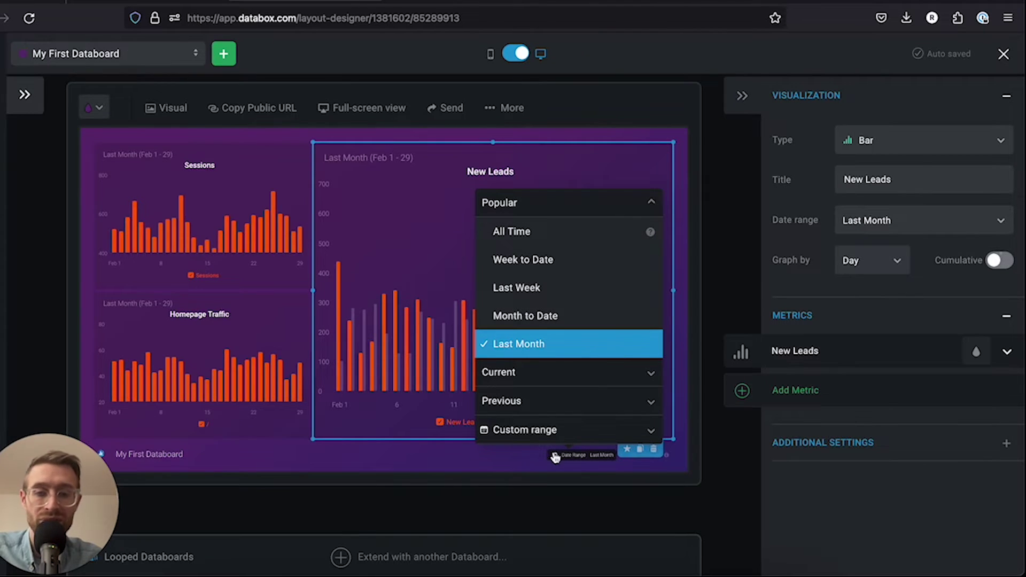
{"action": "left_click", "coordinate": [458, 475]}
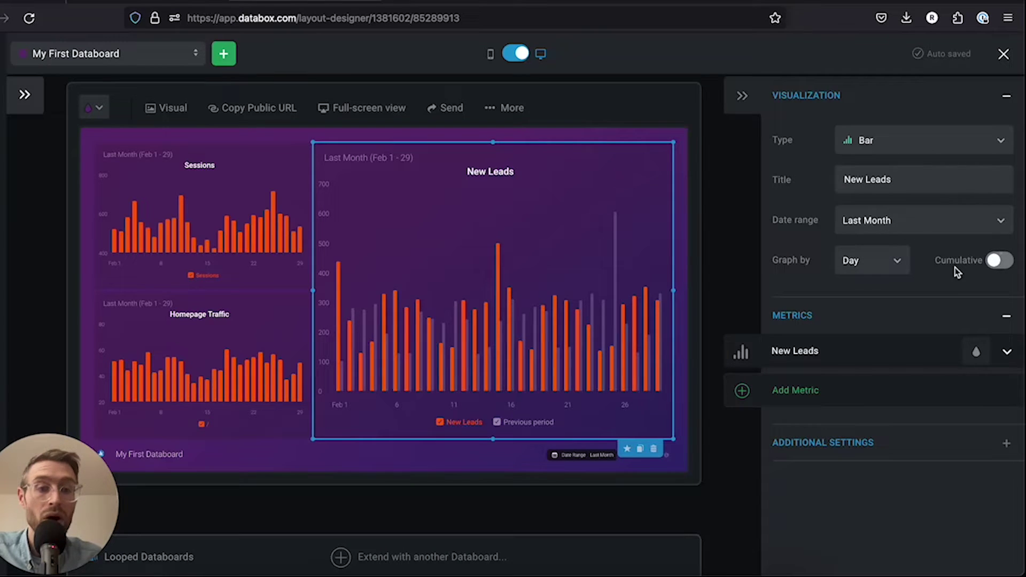
{"action": "left_click", "coordinate": [865, 442]}
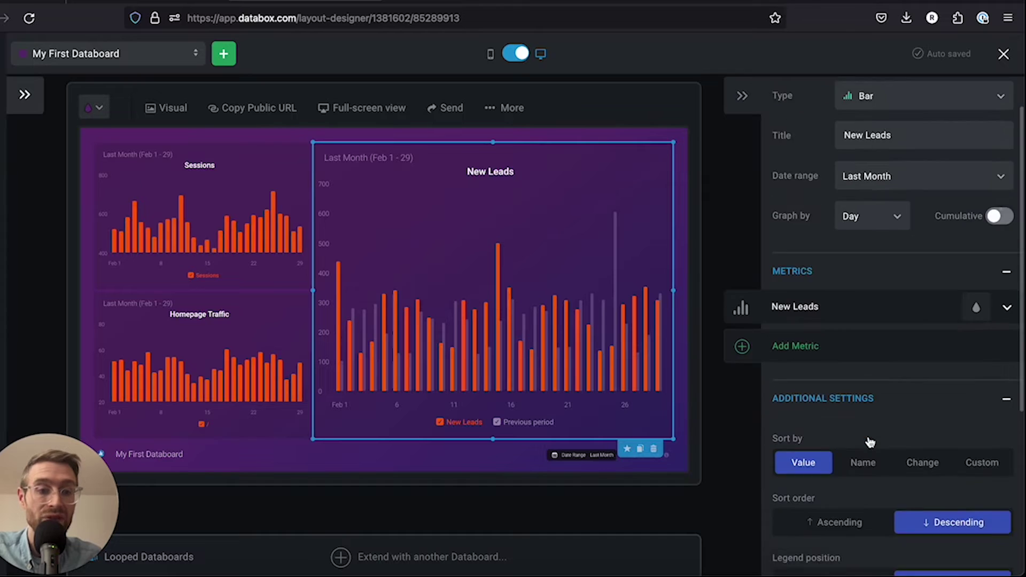
{"action": "scroll", "coordinate": [865, 442], "scroll_direction": "down", "scroll_amount": 3}
{"action": "scroll", "coordinate": [808, 361], "scroll_direction": "down", "scroll_amount": 3}
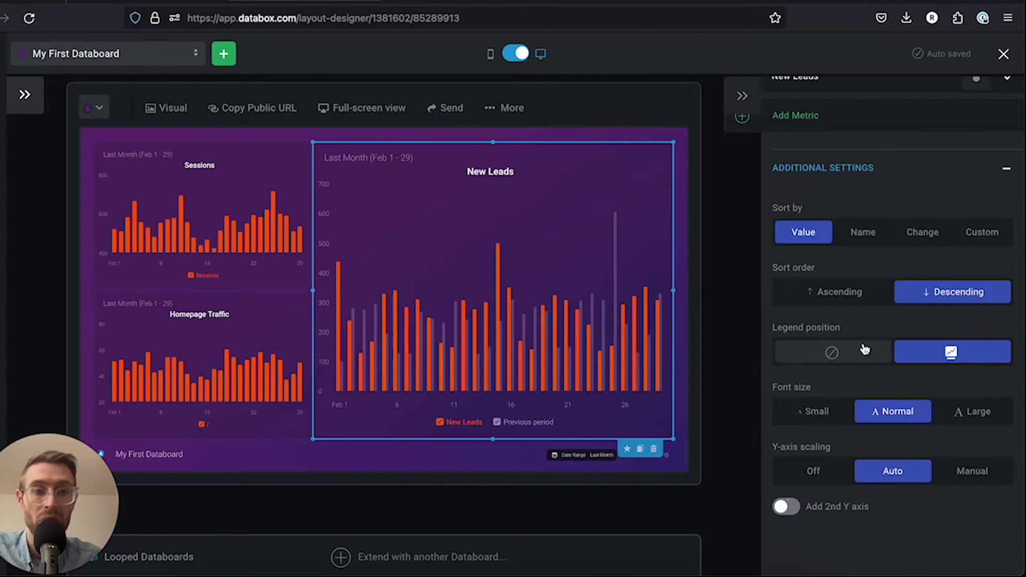
{"action": "left_click", "coordinate": [1009, 174]}
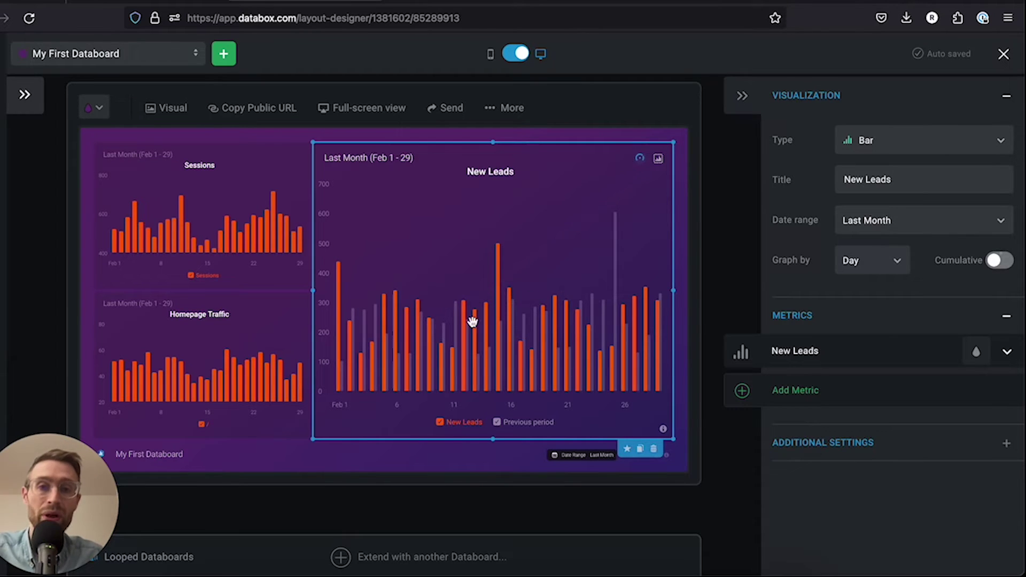
{"action": "mouse_move", "coordinate": [551, 261]}
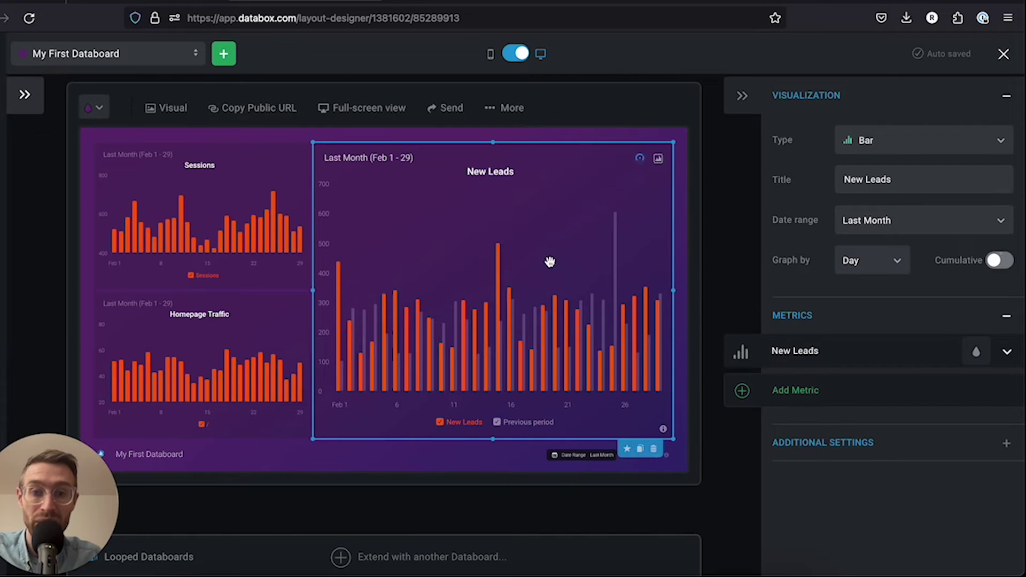
Add Deals Created as a second New Leads metric, then remove it again
{"action": "left_click", "coordinate": [805, 392]}
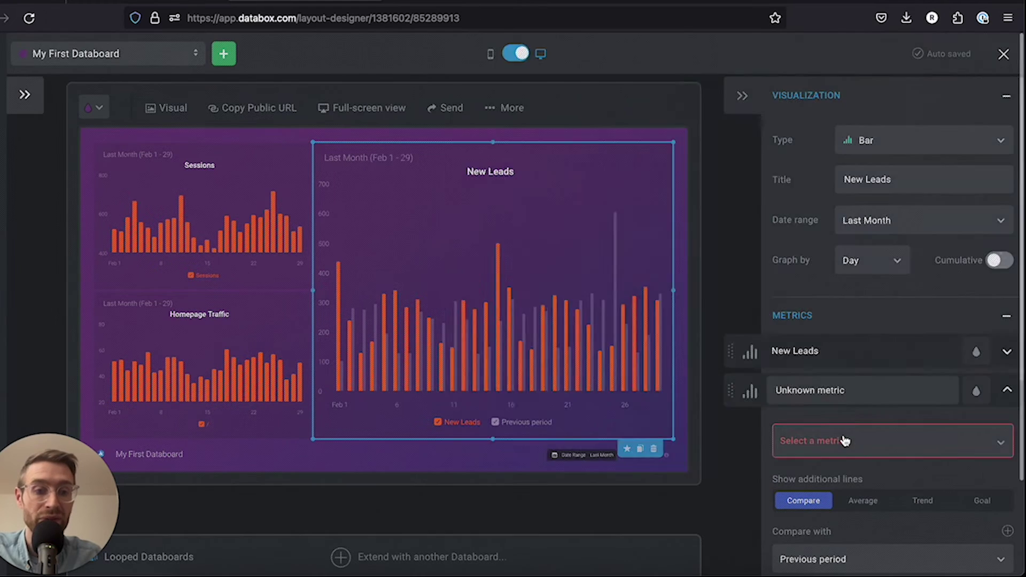
{"action": "left_click", "coordinate": [844, 434]}
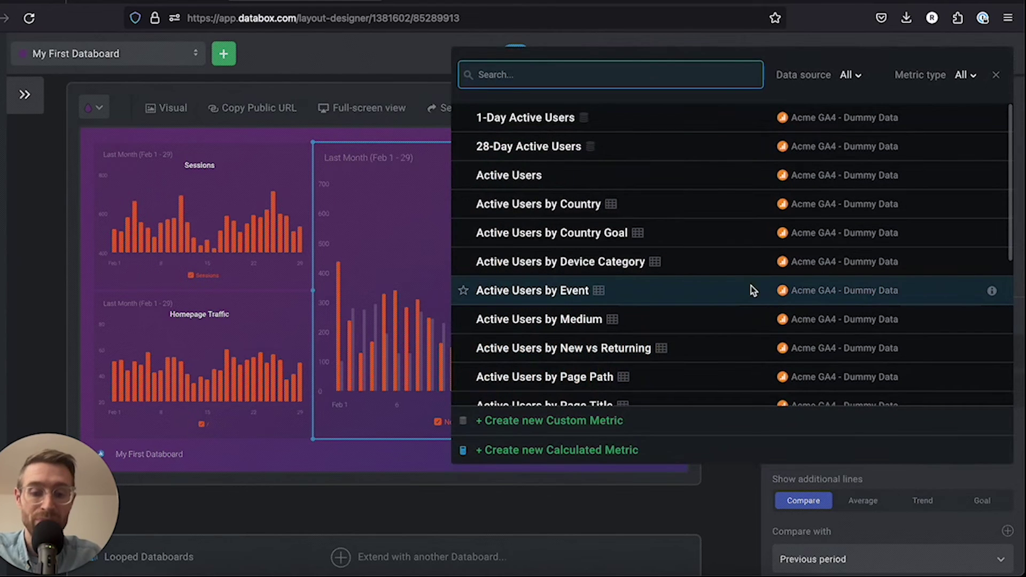
{"action": "type", "text": "deals"}
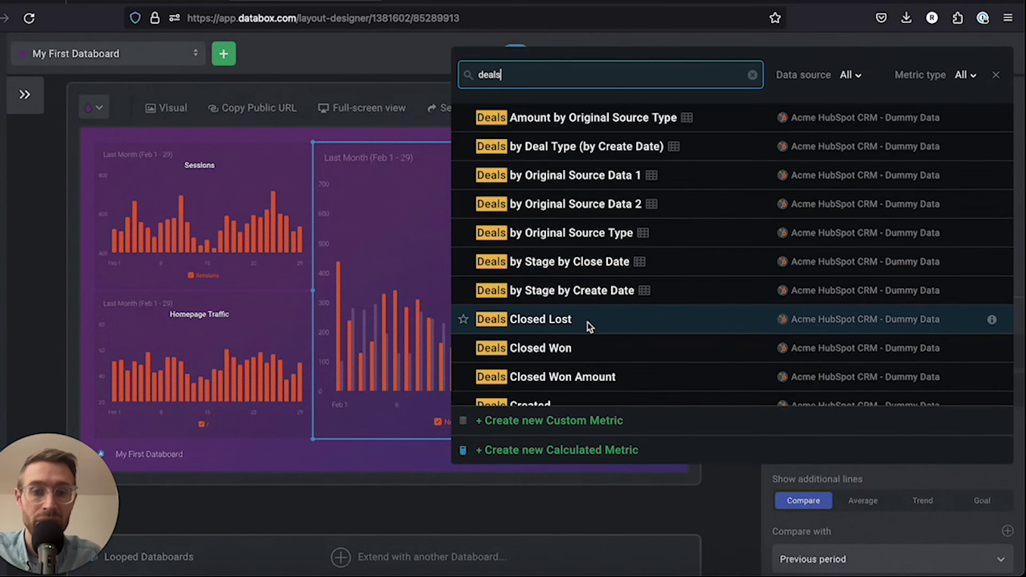
{"action": "scroll", "coordinate": [587, 323], "scroll_direction": "down", "scroll_amount": 1}
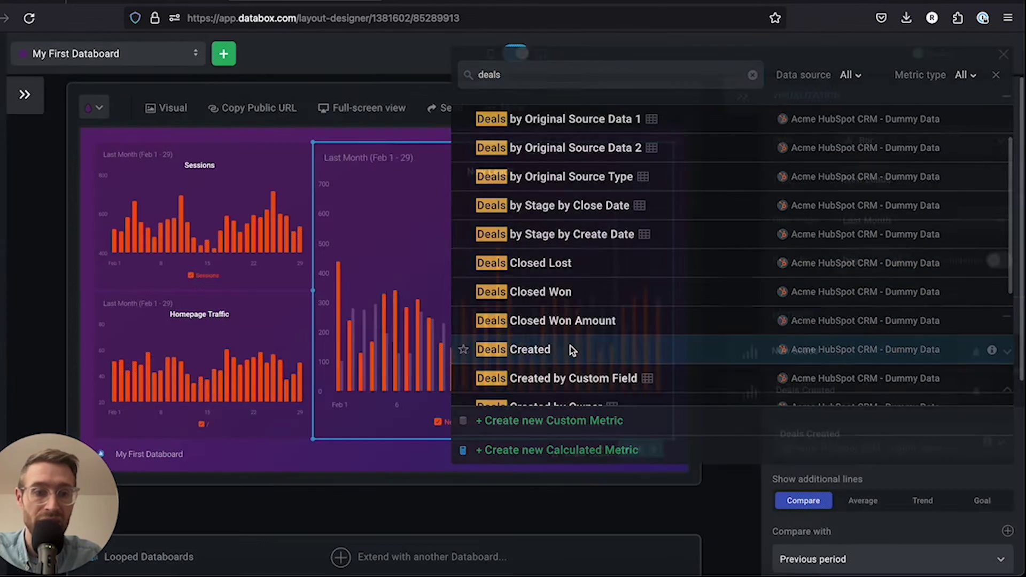
{"action": "left_click", "coordinate": [570, 350]}
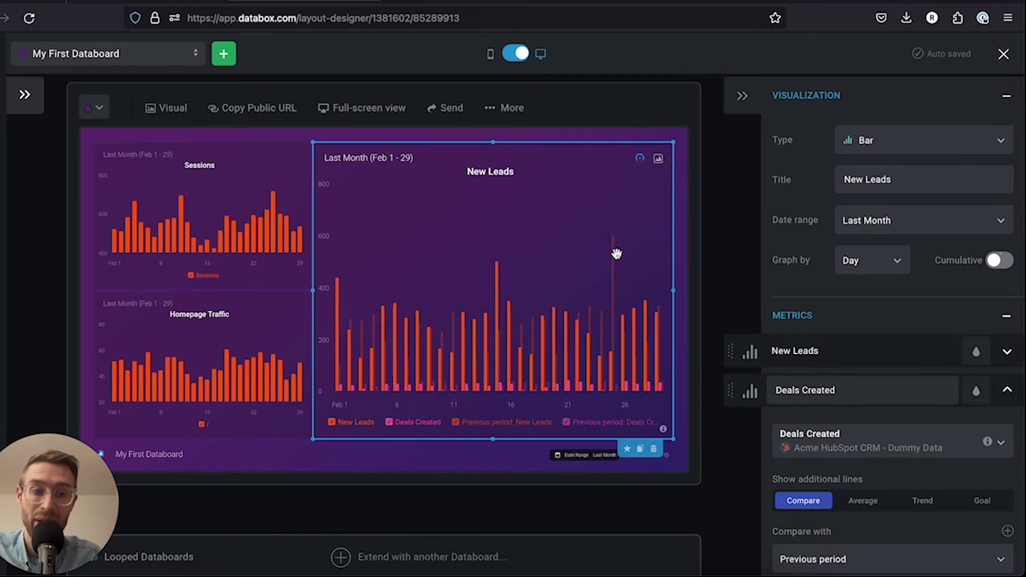
{"action": "scroll", "coordinate": [848, 326], "scroll_direction": "down", "scroll_amount": 4}
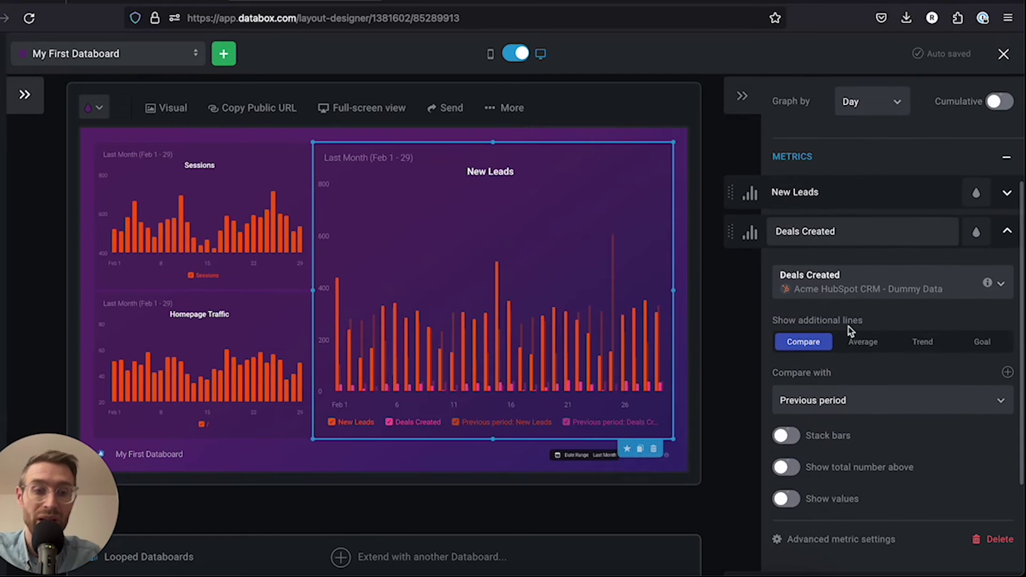
{"action": "left_click", "coordinate": [1007, 233]}
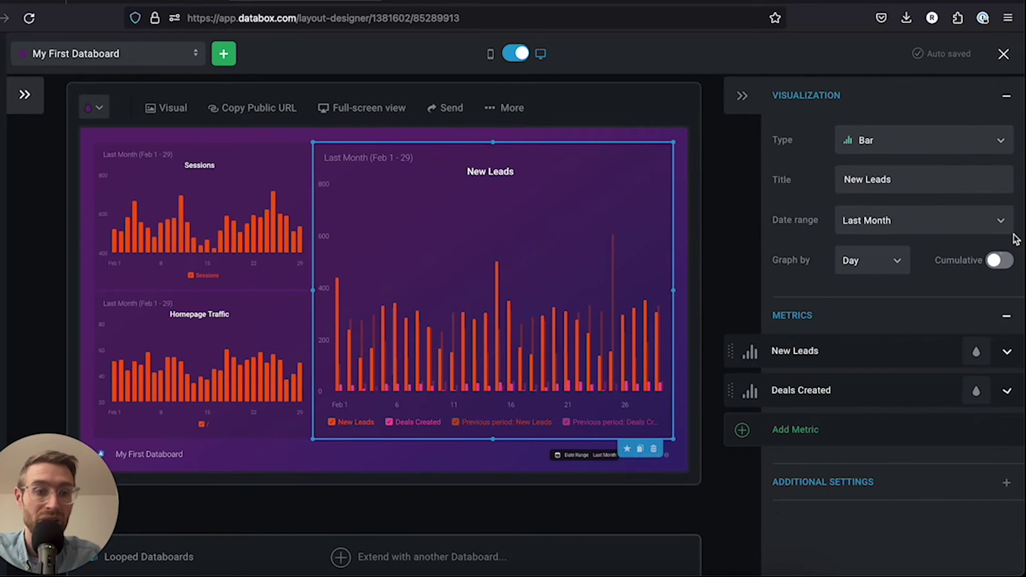
{"action": "left_click", "coordinate": [1008, 391]}
{"action": "scroll", "coordinate": [1007, 392], "scroll_direction": "down", "scroll_amount": 3}
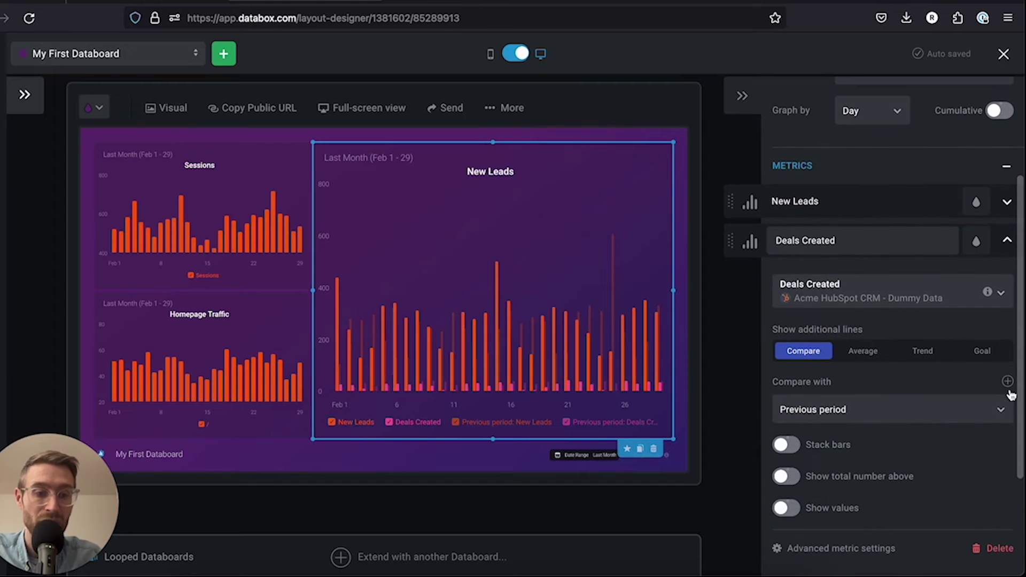
{"action": "left_click", "coordinate": [999, 549]}
{"action": "left_click", "coordinate": [410, 337]}
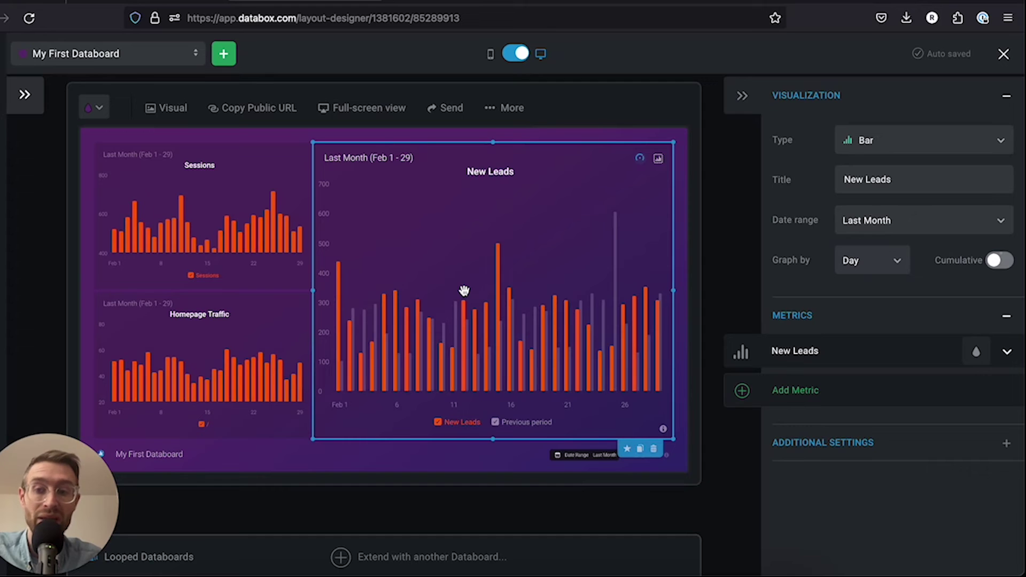
Place a Text tile at the board's bottom left, delete it, and widen Homepage Traffic across the left column
{"action": "left_click", "coordinate": [25, 94]}
{"action": "left_click", "coordinate": [155, 179]}
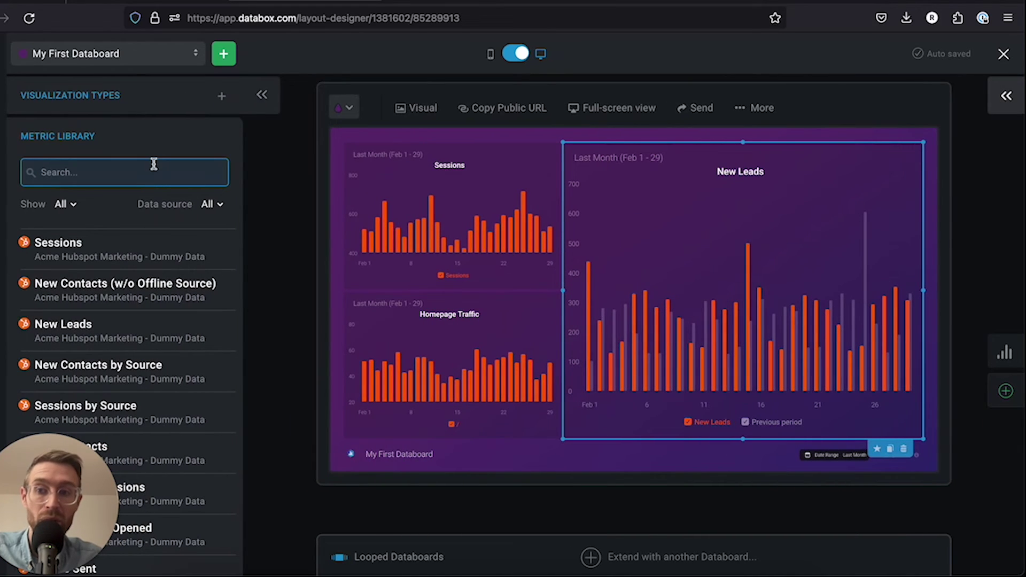
{"action": "left_click", "coordinate": [221, 96]}
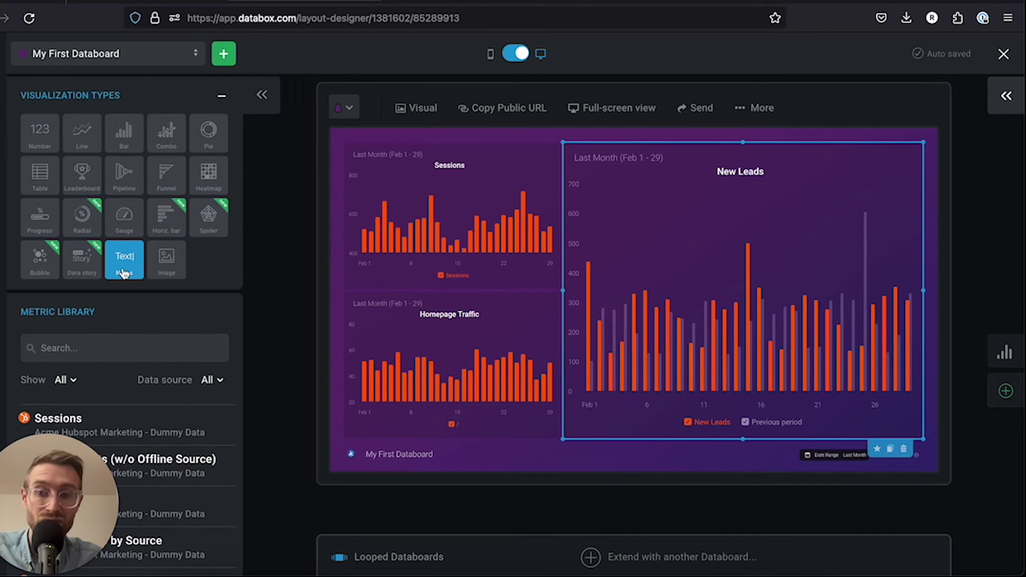
{"action": "mouse_move", "coordinate": [124, 261]}
{"action": "left_mouse_down"}
{"action": "mouse_move", "coordinate": [377, 397]}
{"action": "mouse_move", "coordinate": [378, 324]}
{"action": "left_mouse_up"}
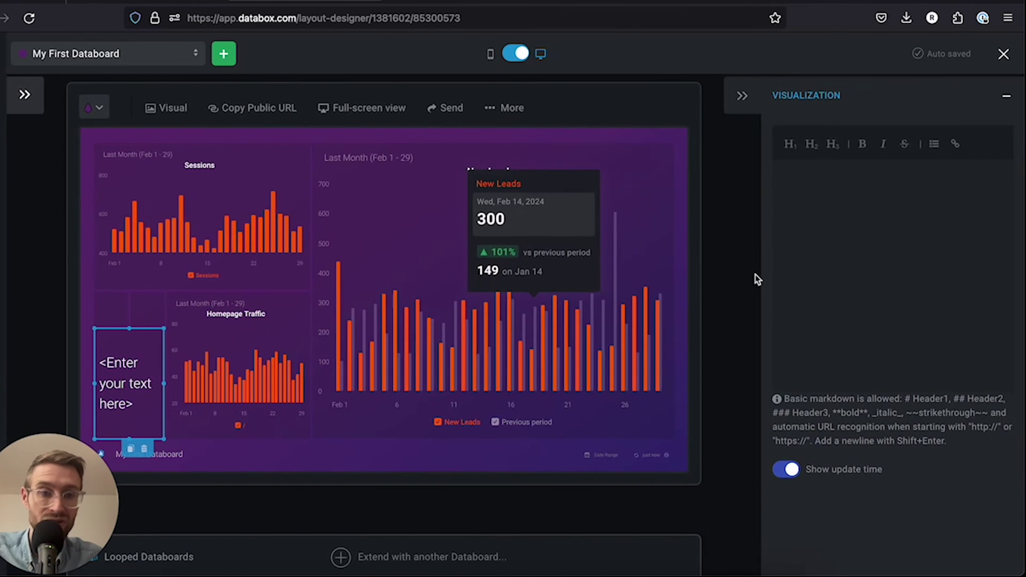
{"action": "left_click", "coordinate": [922, 233]}
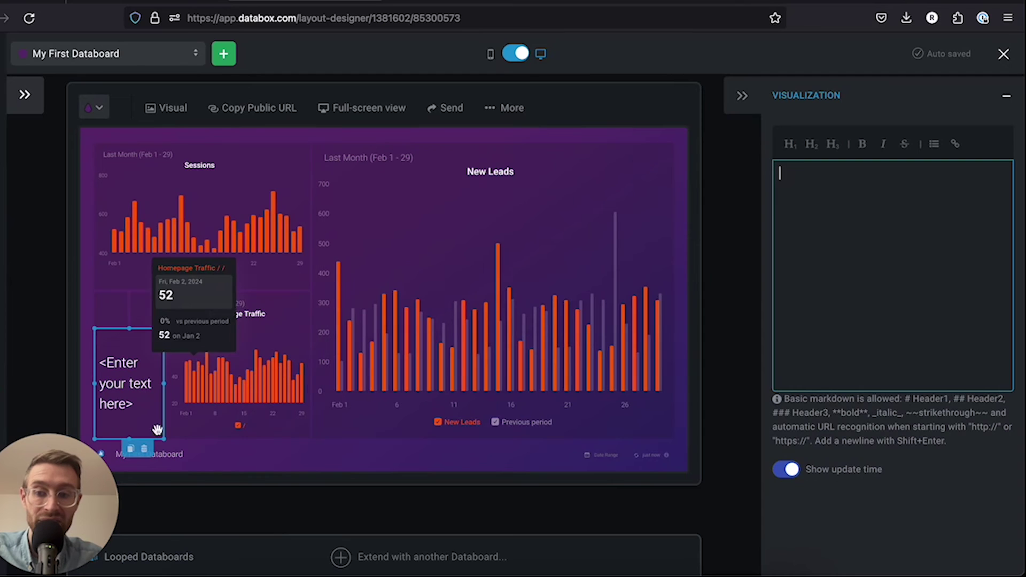
{"action": "left_click", "coordinate": [144, 454]}
{"action": "left_click", "coordinate": [376, 377]}
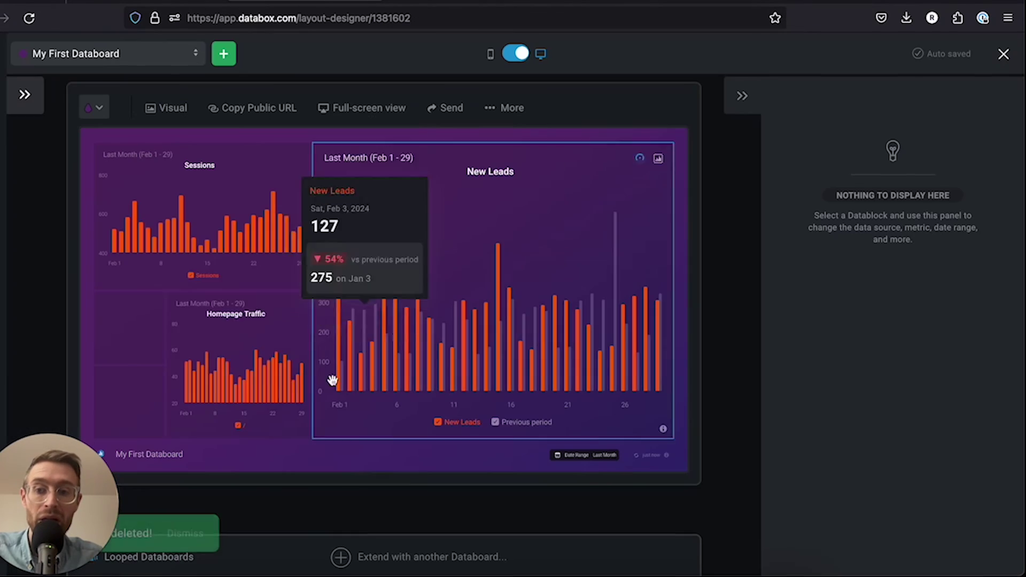
{"action": "left_click_drag", "start_coordinate": [135, 362], "coordinate": [100, 361]}
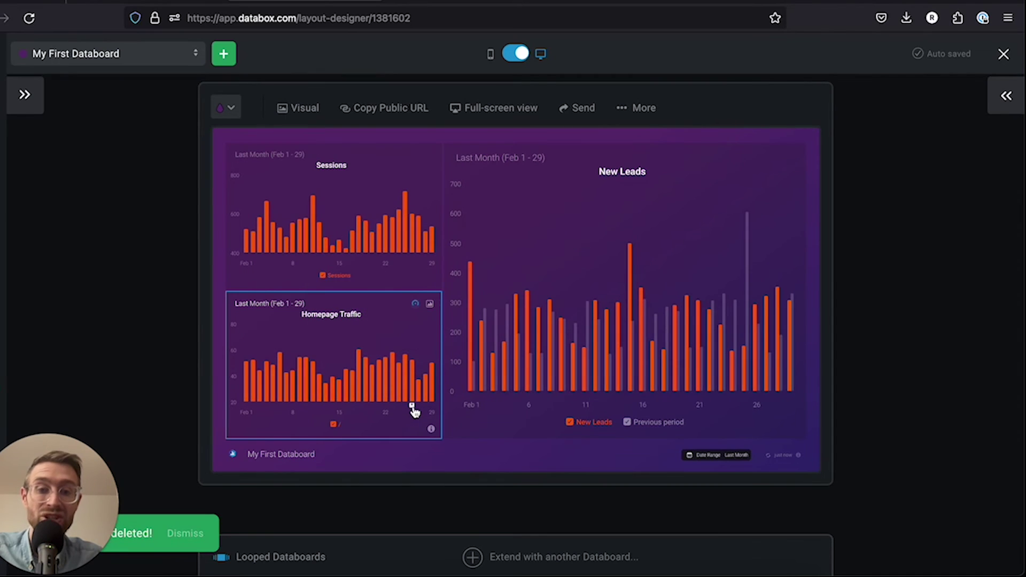
Select Homepage Traffic, start a 20 Feb 2024 annotation with a description, then close it
{"action": "left_click", "coordinate": [514, 377]}
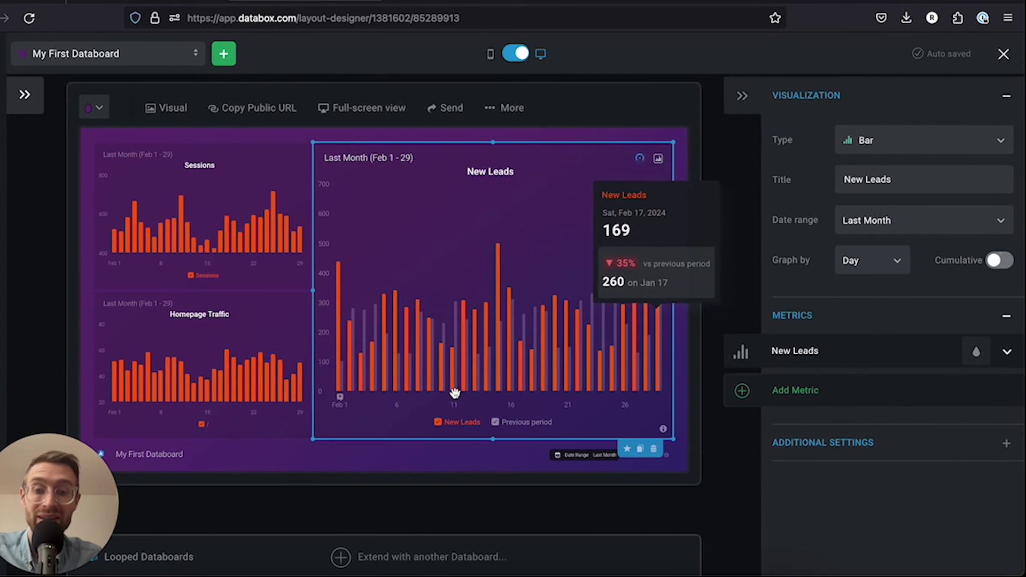
{"action": "left_click", "coordinate": [270, 374]}
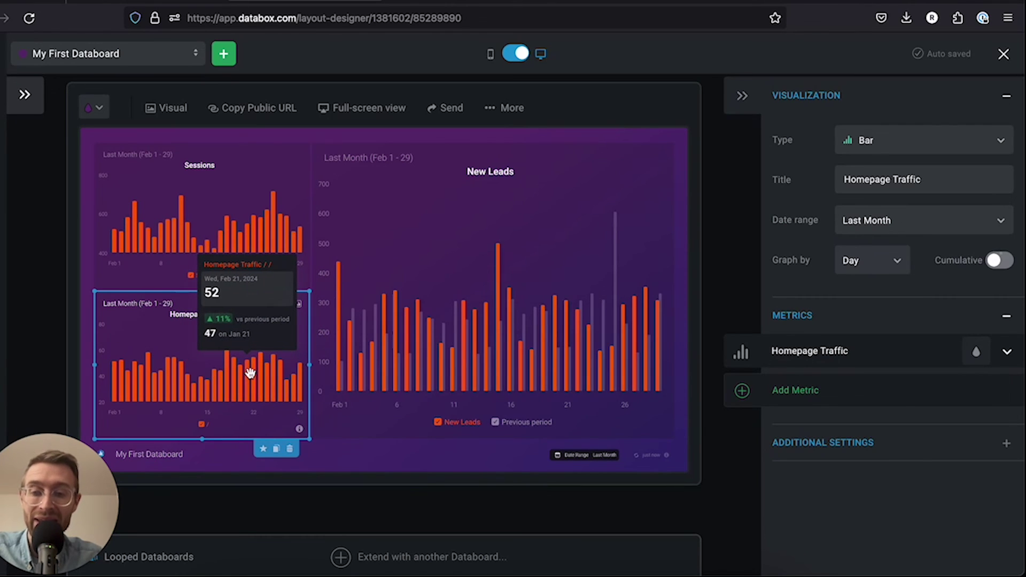
{"action": "left_click", "coordinate": [243, 407]}
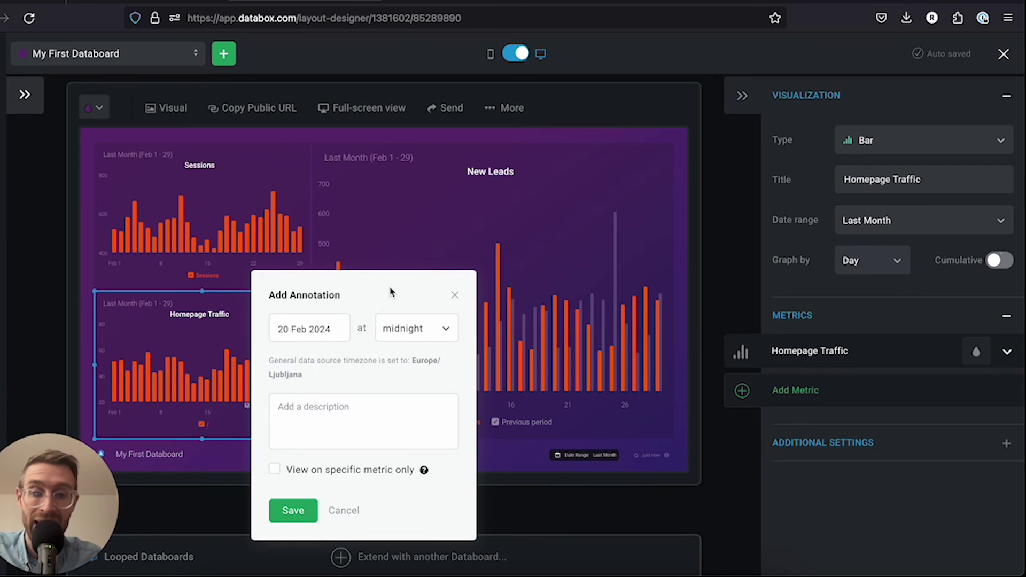
{"action": "left_click_drag", "start_coordinate": [391, 293], "coordinate": [392, 282]}
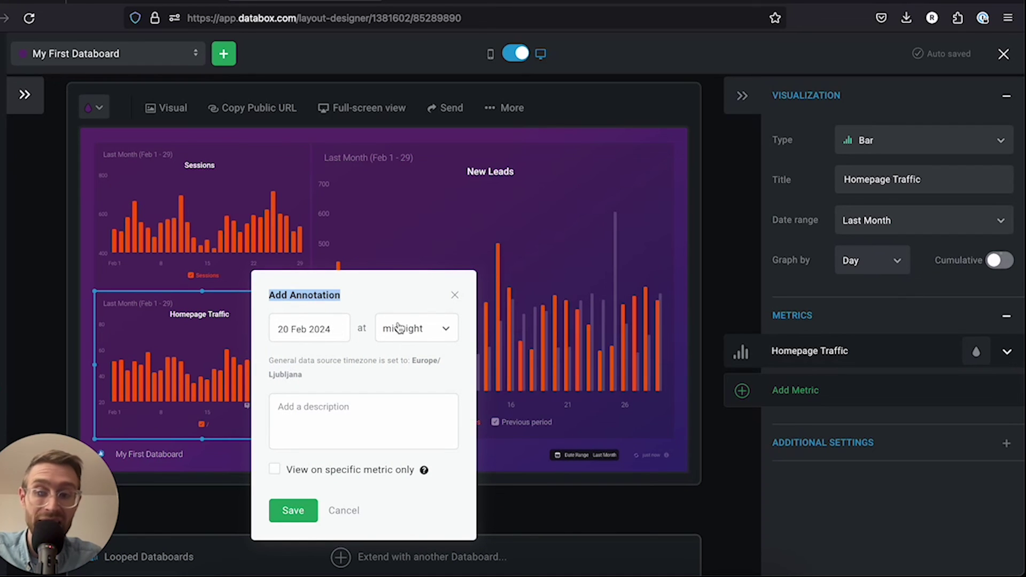
{"action": "left_click", "coordinate": [370, 407]}
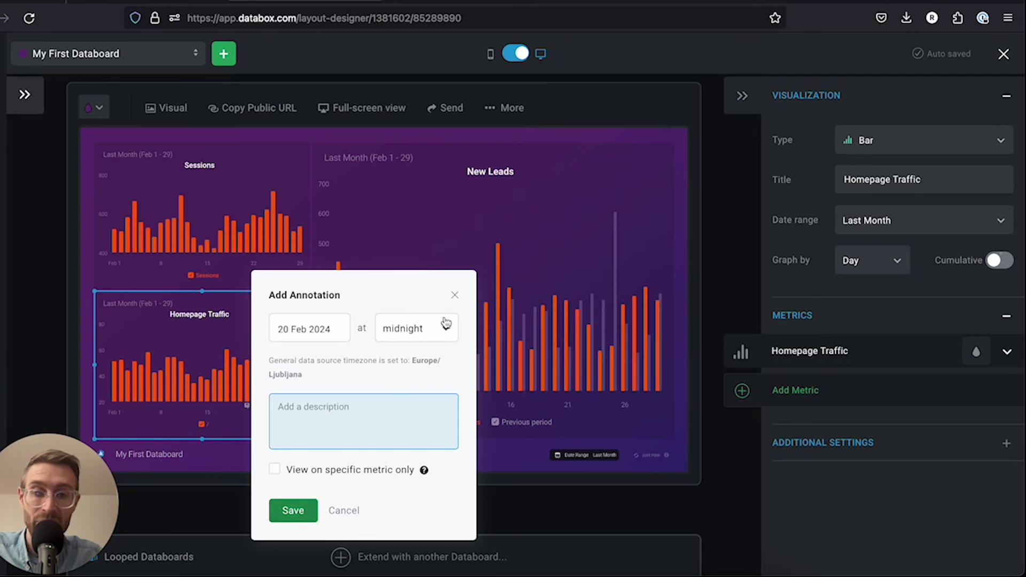
{"action": "left_click", "coordinate": [455, 295]}
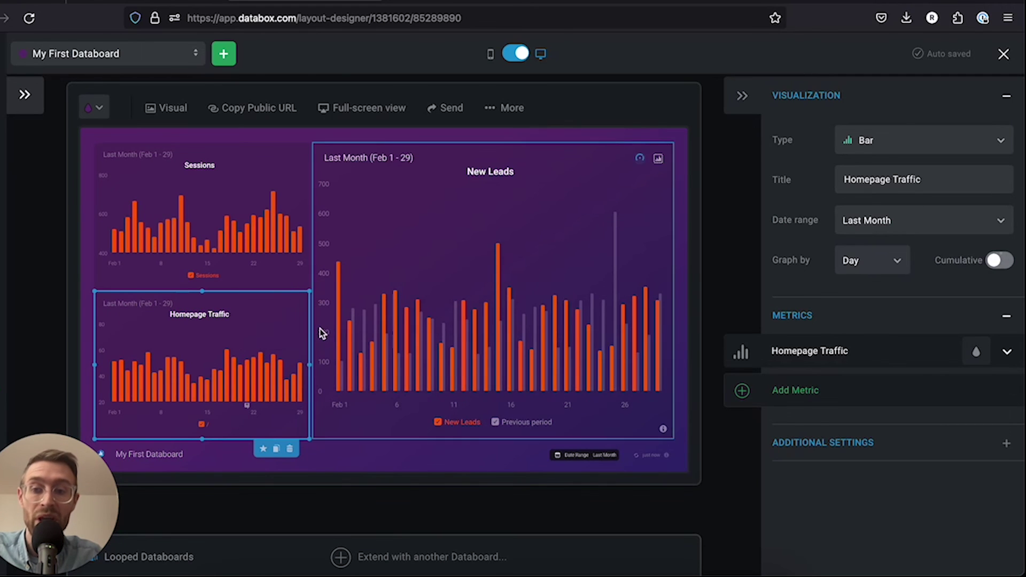